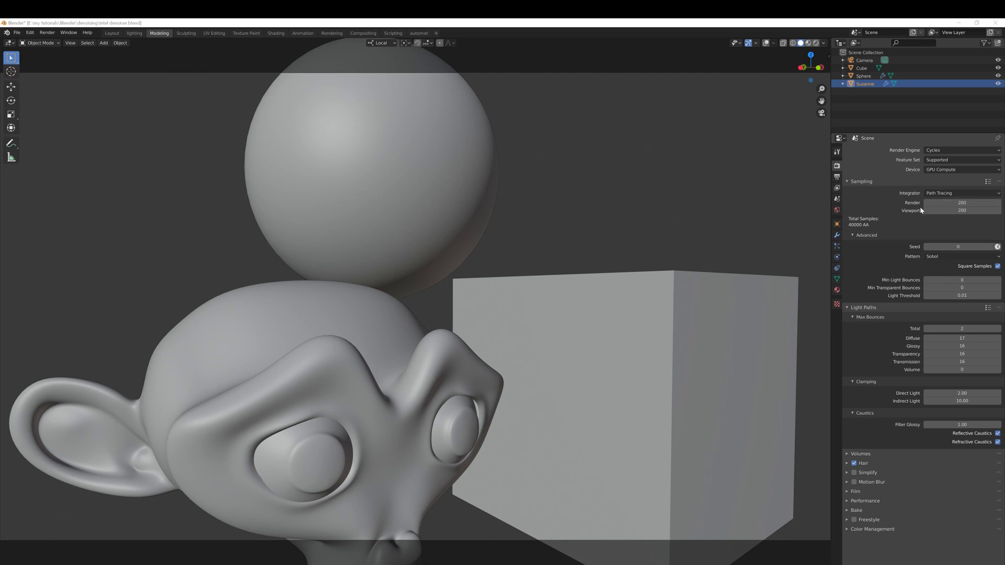
- Set Sampling > Viewport to 1 and switch the 3D viewport to Rendered shading
{"action": "left_click", "coordinate": [946, 209]}
{"action": "type", "text": "1"}
{"action": "key", "text": "Return"}
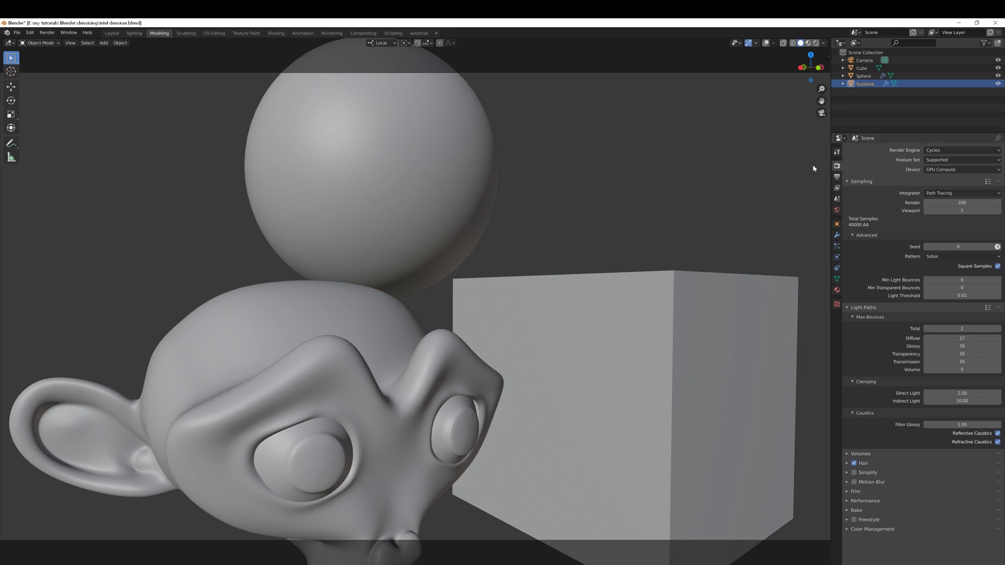
{"action": "left_click", "coordinate": [816, 43]}
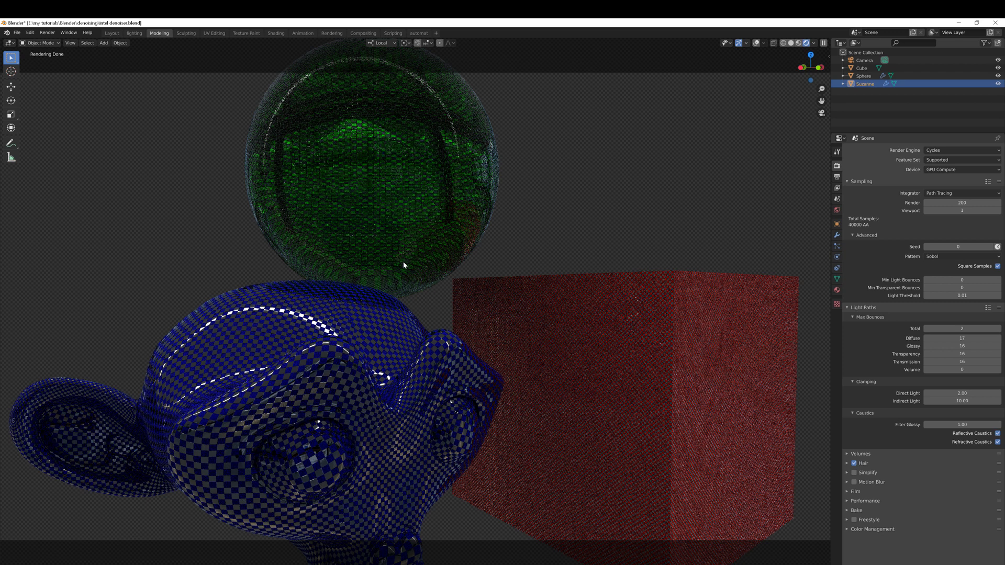
- Draw a render region box over the centre where the sphere, monkey and cube are
{"action": "key", "text": "ctrl+b"}
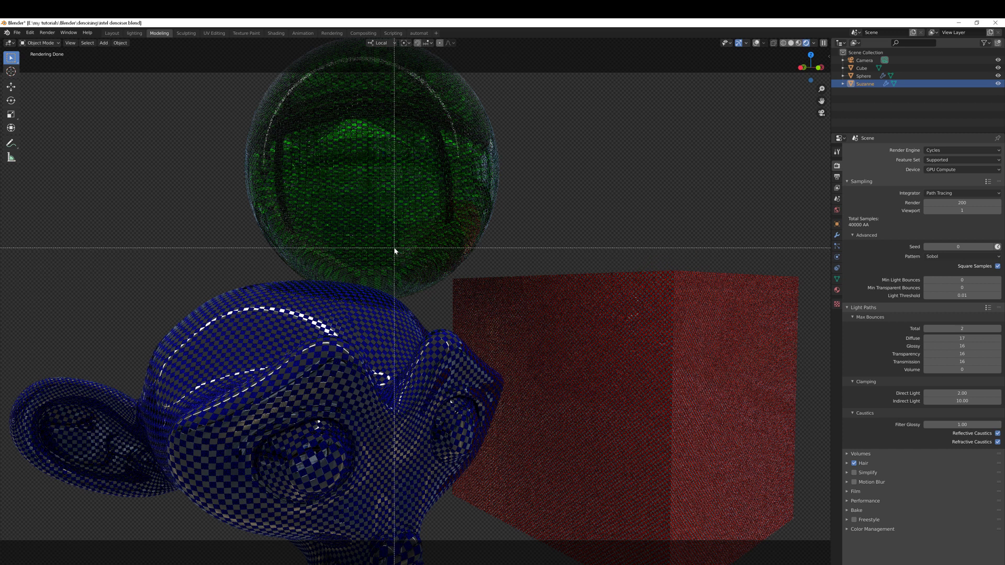
{"action": "left_click_drag", "start_coordinate": [394, 248], "coordinate": [514, 344]}
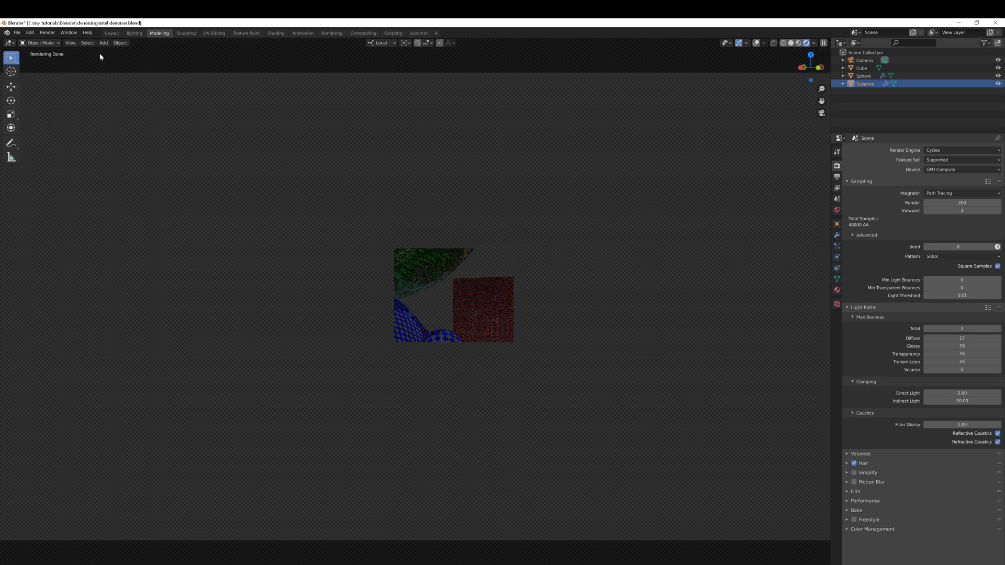
{"action": "left_click", "coordinate": [962, 210]}
- Raise viewport samples to 500, then select the Cube and zoom in
{"action": "type", "text": "500"}
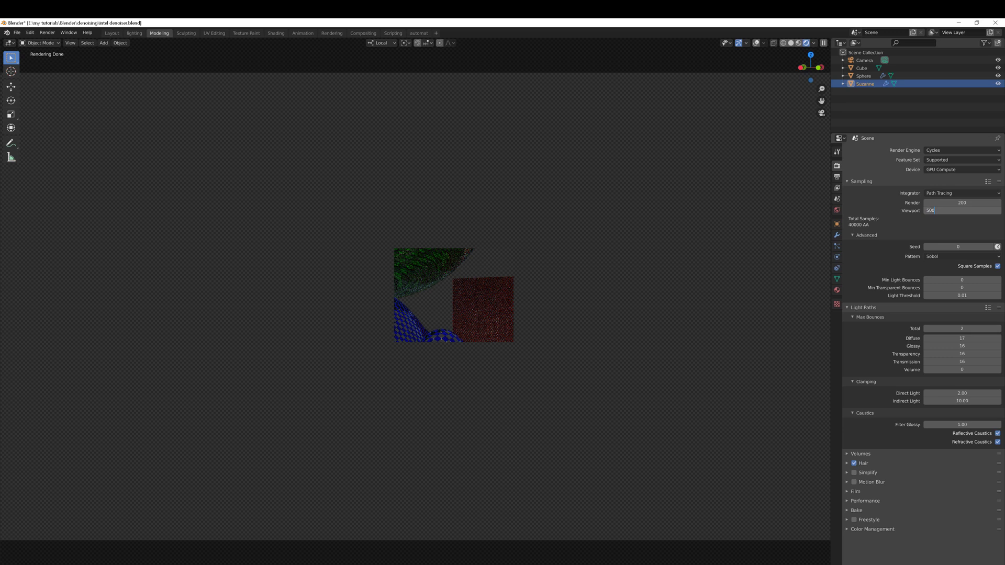
{"action": "key", "text": "Return"}
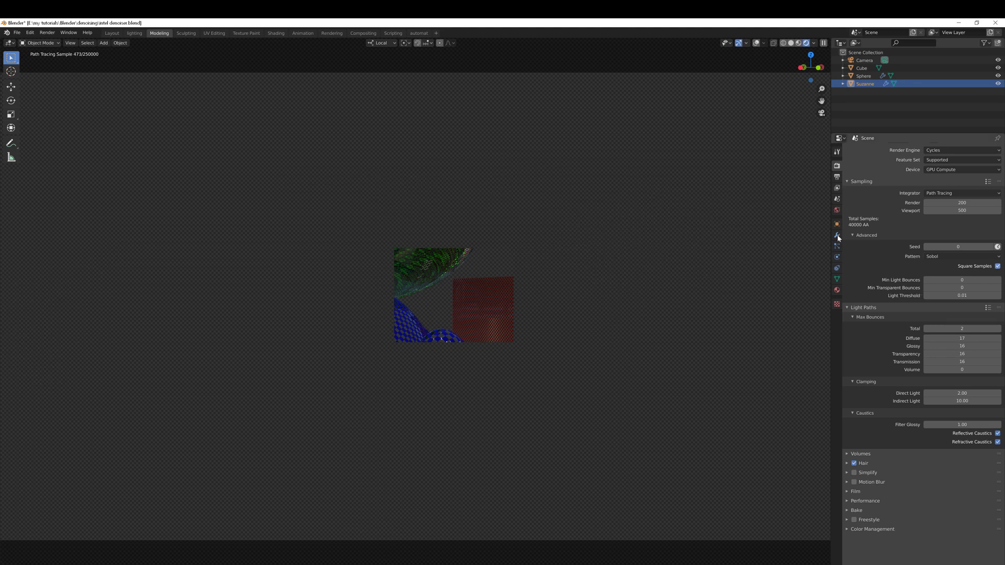
{"action": "left_click", "coordinate": [544, 356]}
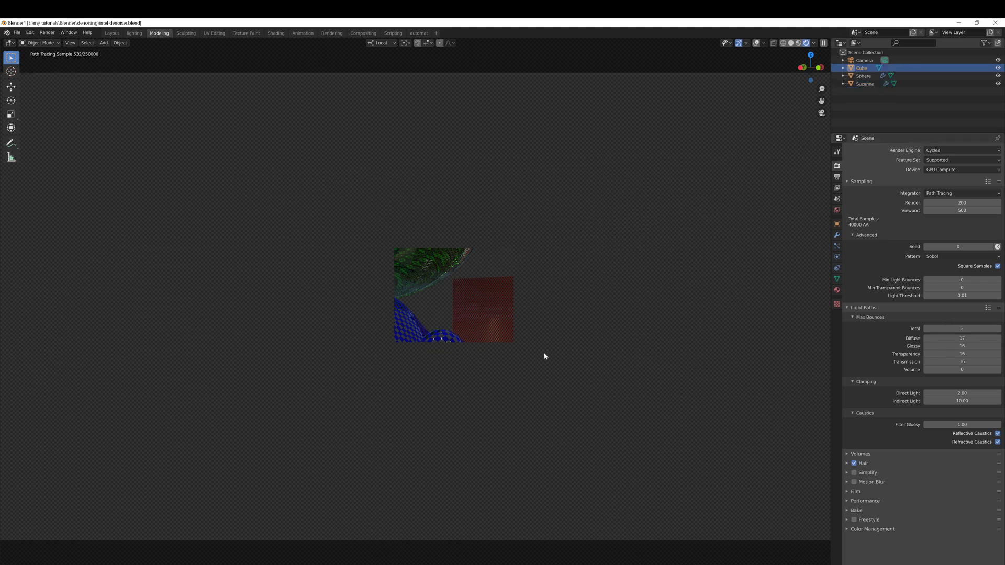
{"action": "scroll", "coordinate": [545, 353], "scroll_direction": "up", "scroll_amount": 6}
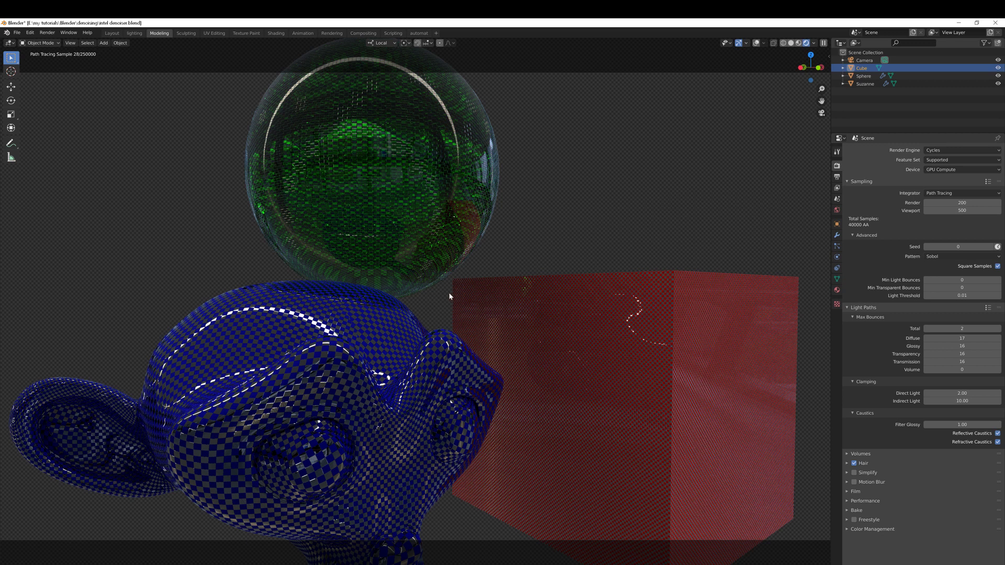
- Draw a new render region over the area where sphere, monkey head and cube meet
{"action": "key", "text": "ctrl+b"}
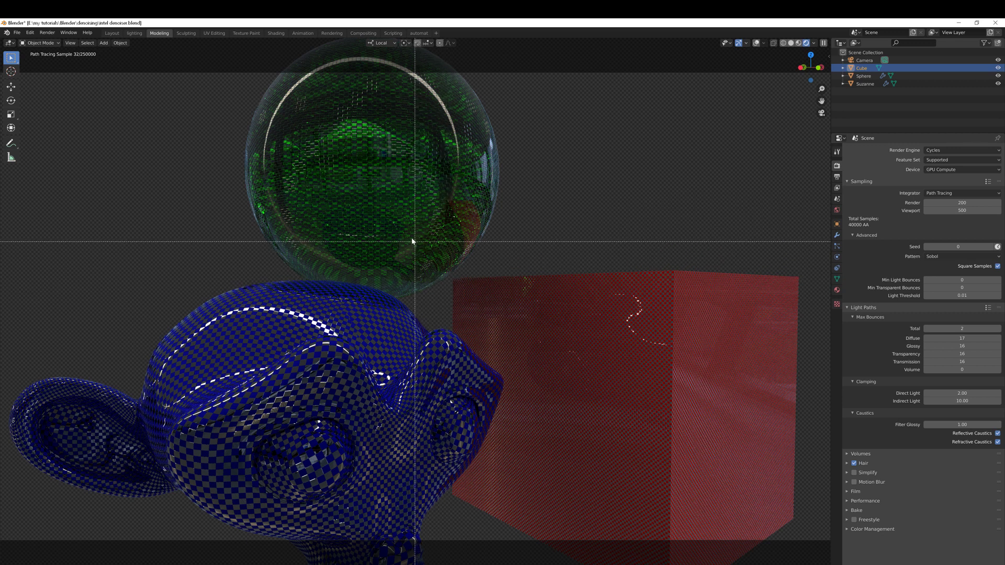
{"action": "left_click_drag", "start_coordinate": [398, 246], "coordinate": [545, 338]}
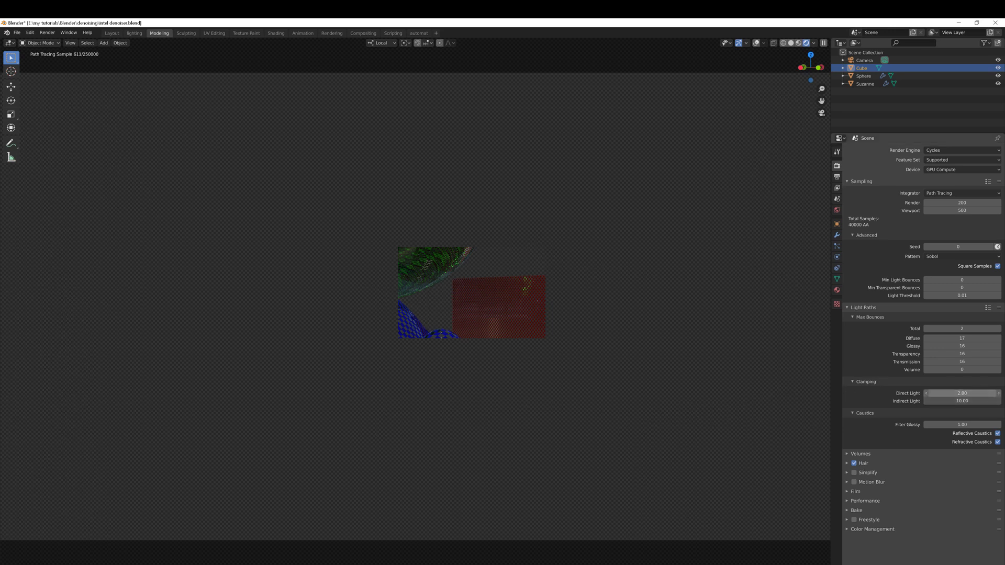
- Set both Direct and Indirect Light clamping values to 0
{"action": "left_click_drag", "start_coordinate": [962, 393], "coordinate": [962, 401]}
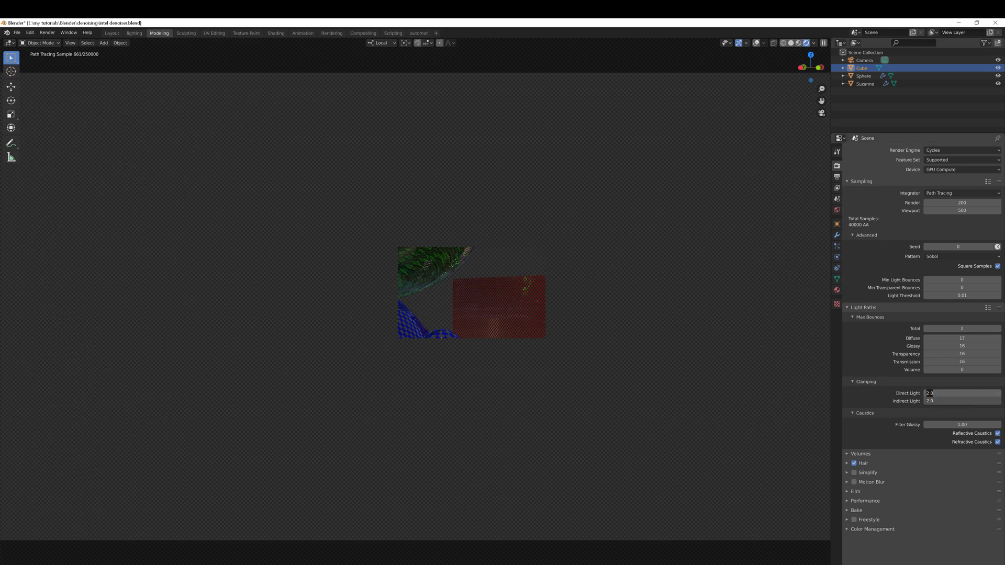
{"action": "type", "text": "0"}
{"action": "key", "text": "Return"}
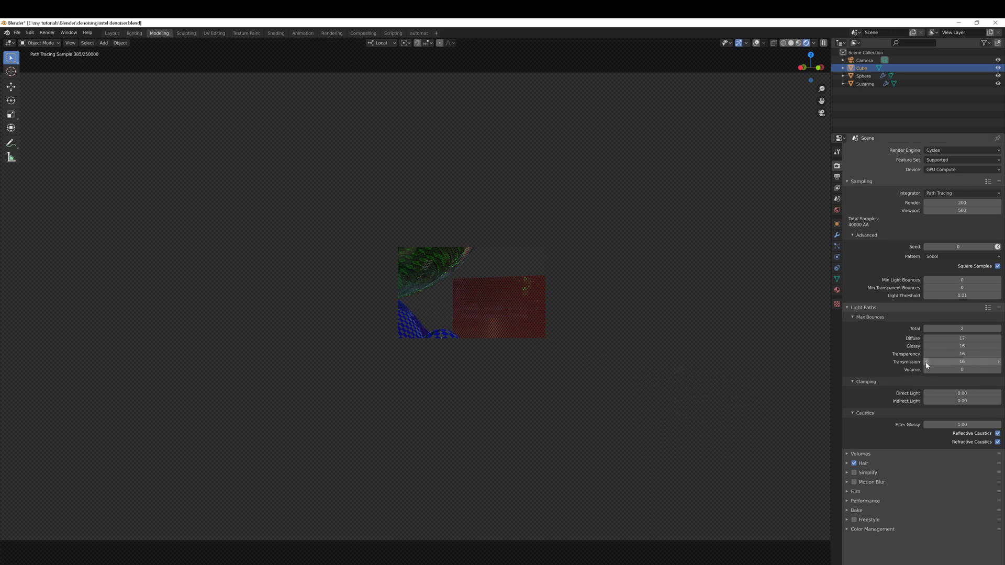
- Raise Light Paths > Max Bounces > Total to 120
{"action": "left_click", "coordinate": [957, 329]}
{"action": "type", "text": "120"}
{"action": "key", "text": "Return"}
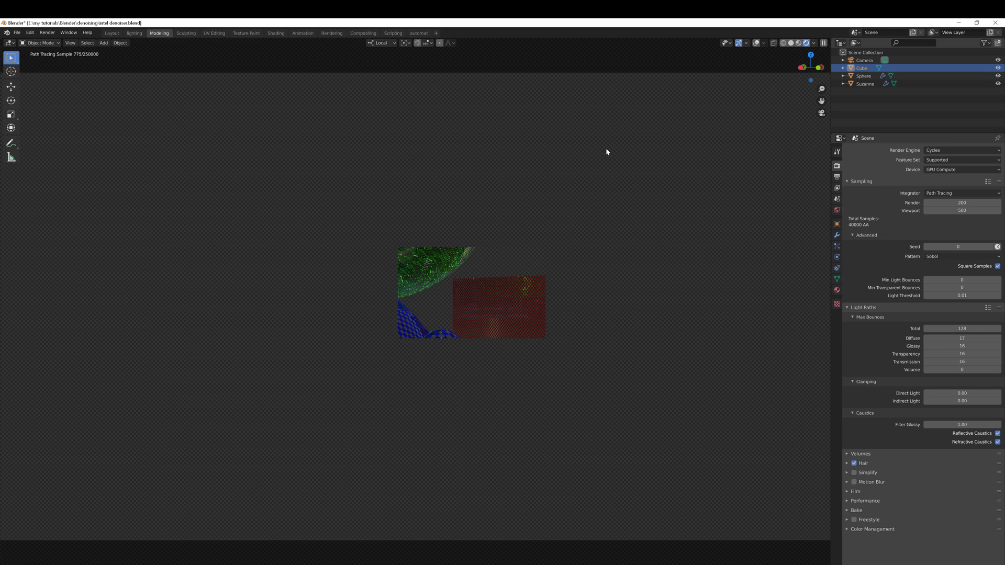
- Lower viewport samples to 10 so the region preview render finishes
{"action": "left_click", "coordinate": [987, 211]}
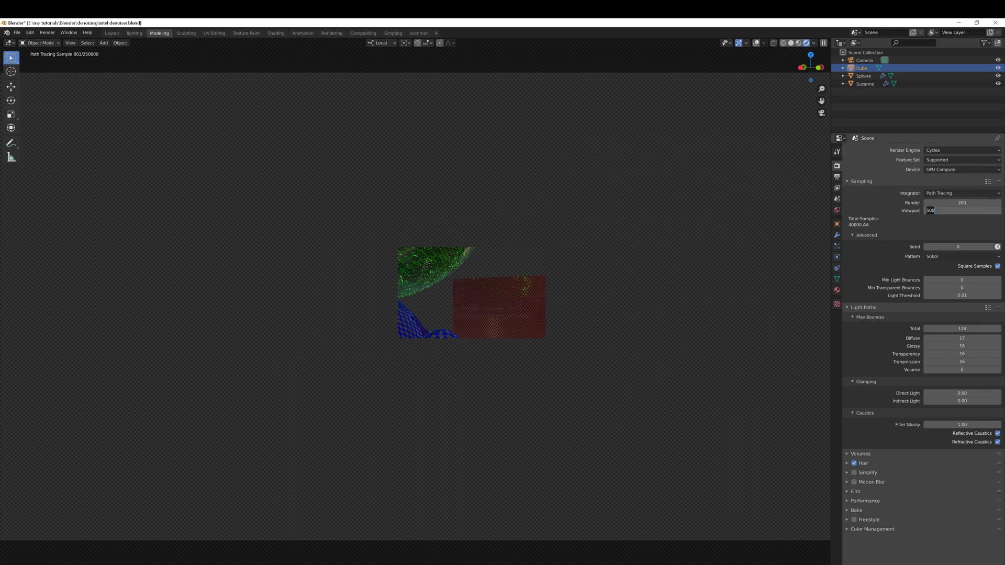
{"action": "type", "text": "10"}
{"action": "key", "text": "Return"}
{"action": "double_click", "coordinate": [962, 202]}
- Cancel the pending edit, then try render samples of 10 and then 15
{"action": "key", "text": "Return"}
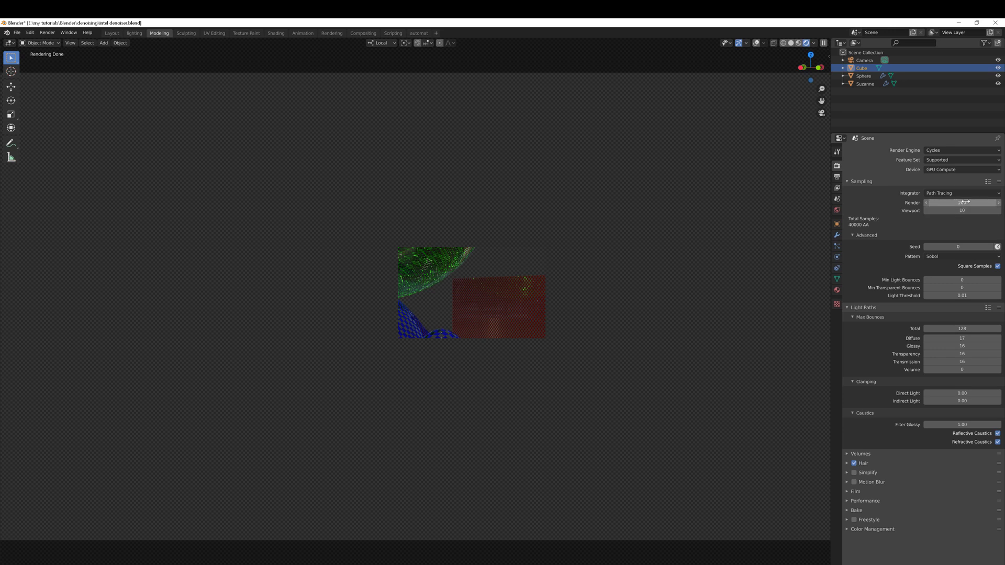
{"action": "double_click", "coordinate": [962, 206]}
{"action": "type", "text": "10"}
{"action": "key", "text": "Return"}
{"action": "double_click", "coordinate": [962, 202]}
{"action": "type", "text": "15"}
{"action": "key", "text": "Return"}
- Try 20 and 22 render samples, then step the value up with the arrows to 25
{"action": "double_click", "coordinate": [963, 202]}
{"action": "type", "text": "20"}
{"action": "key", "text": "Return"}
{"action": "double_click", "coordinate": [959, 203]}
{"action": "type", "text": "22"}
{"action": "key", "text": "Return"}
{"action": "left_click", "coordinate": [999, 205]}
{"action": "left_click", "coordinate": [1000, 203]}
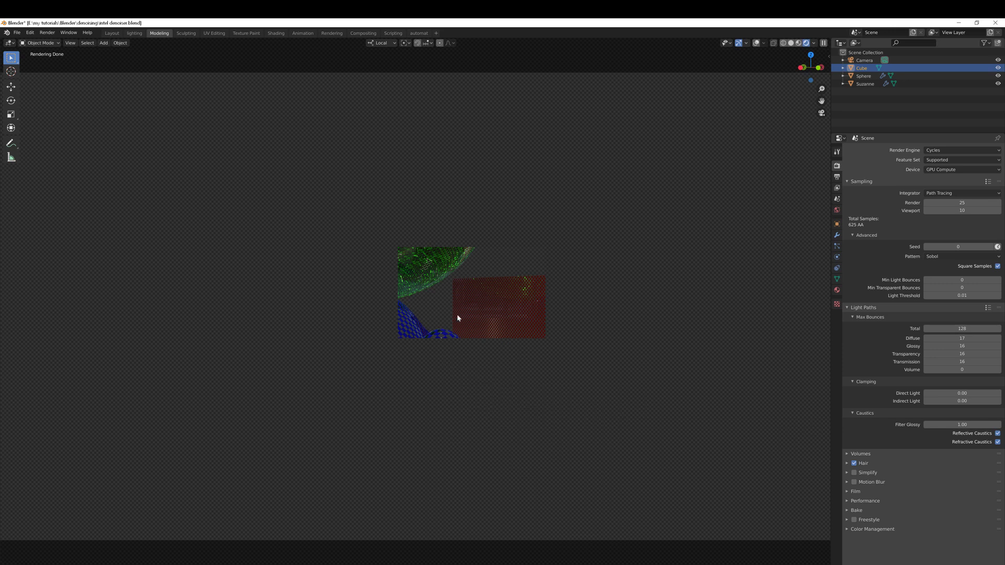
- Show Output Properties and clear the render region so the full scene renders
{"action": "left_click", "coordinate": [837, 177]}
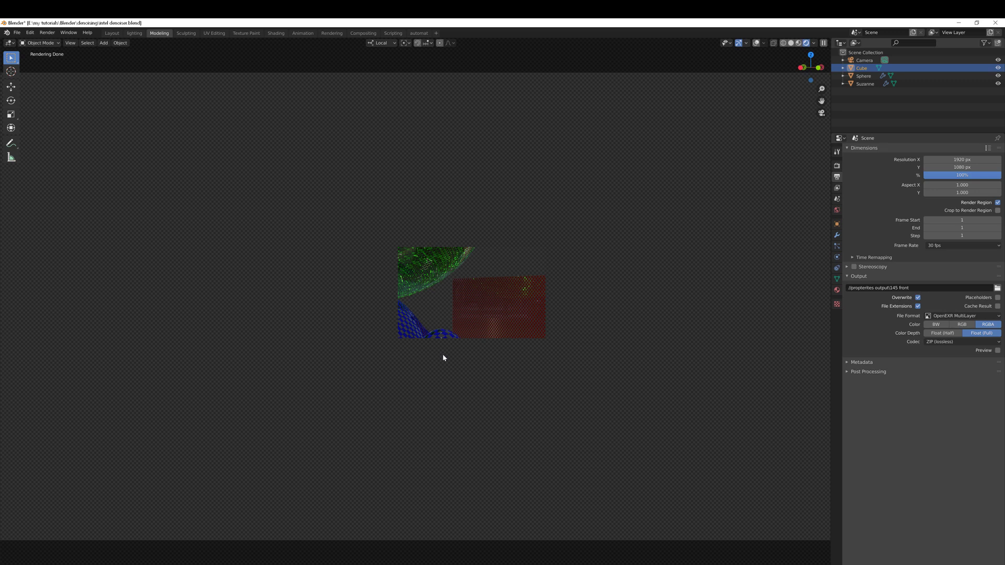
{"action": "key", "text": "ctrl+alt+b"}
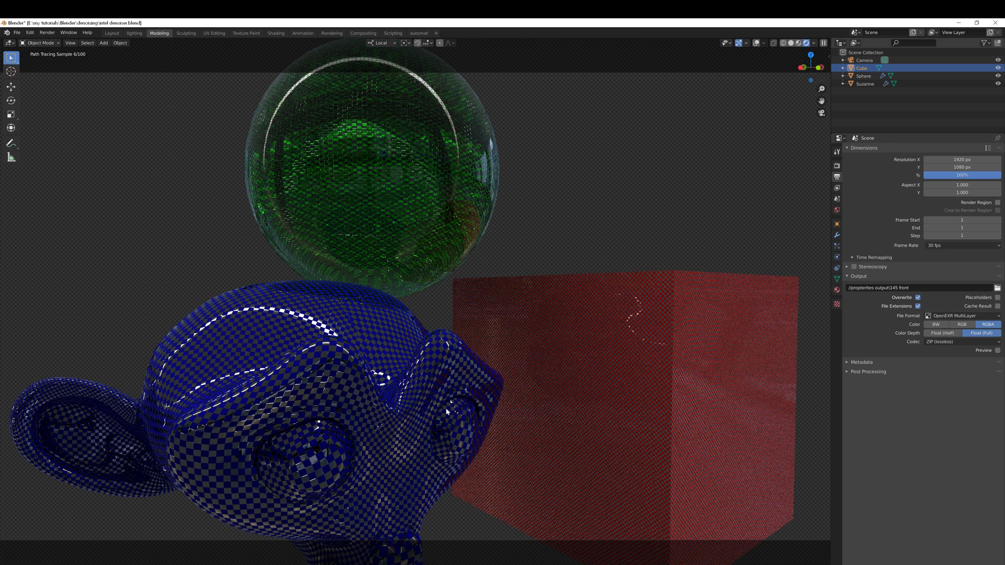
- Switch back to Render Properties to see the 25 render samples
{"action": "left_click", "coordinate": [837, 166]}
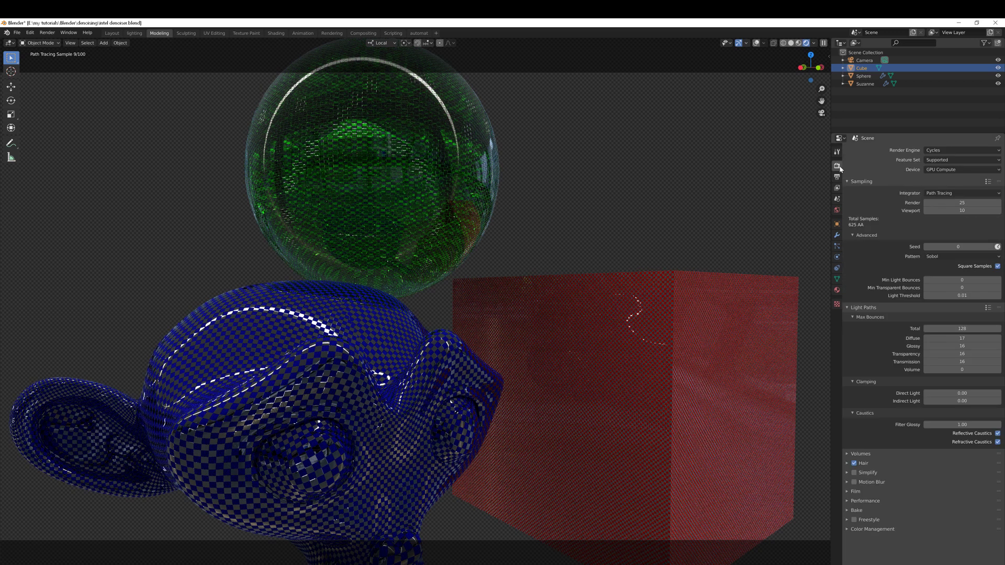